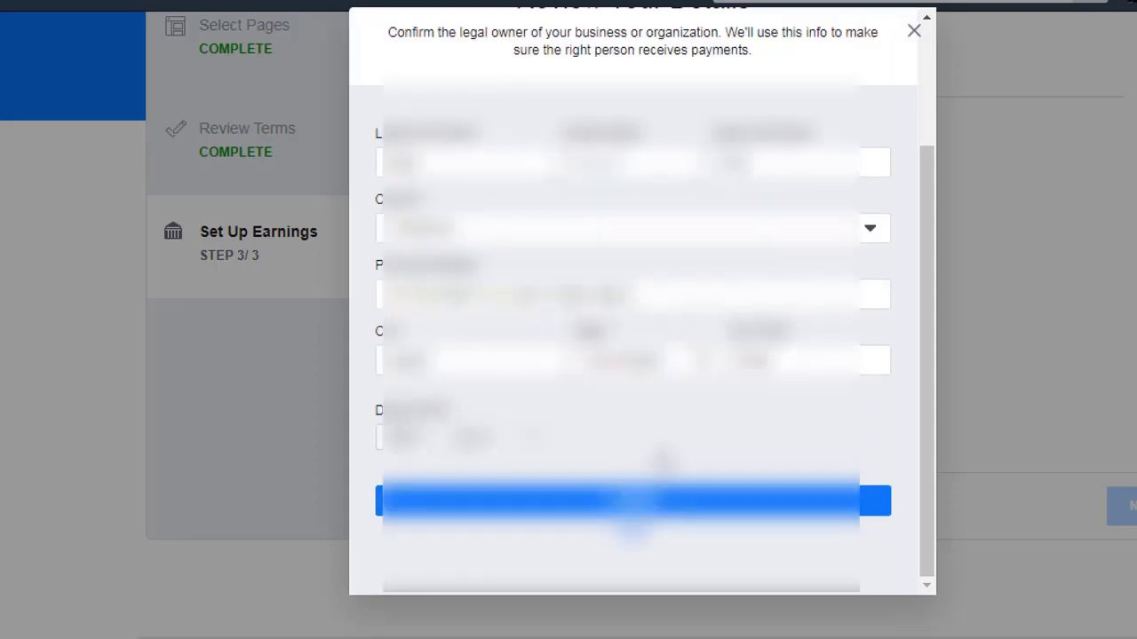
Step: Correct the legal owner's name in the payout details and confirm the owner information
{"action": "scroll", "coordinate": [662, 458], "scroll_direction": "up", "scroll_amount": 3}
{"action": "scroll", "coordinate": [662, 453], "scroll_direction": "down", "scroll_amount": 3}
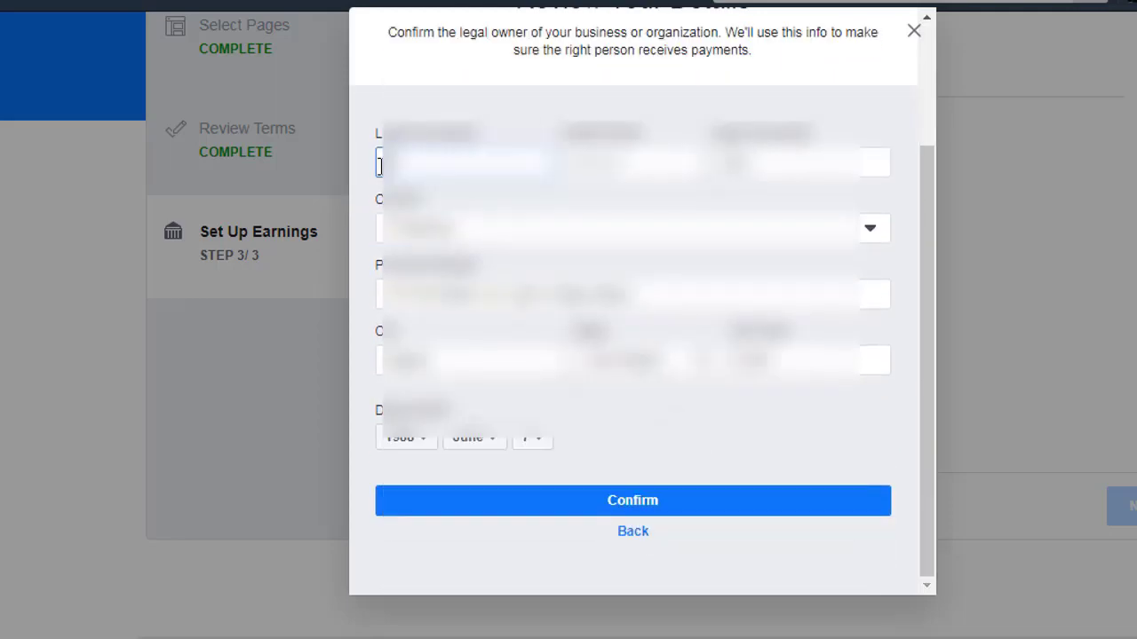
{"action": "left_click", "coordinate": [777, 167]}
{"action": "left_click", "coordinate": [659, 210]}
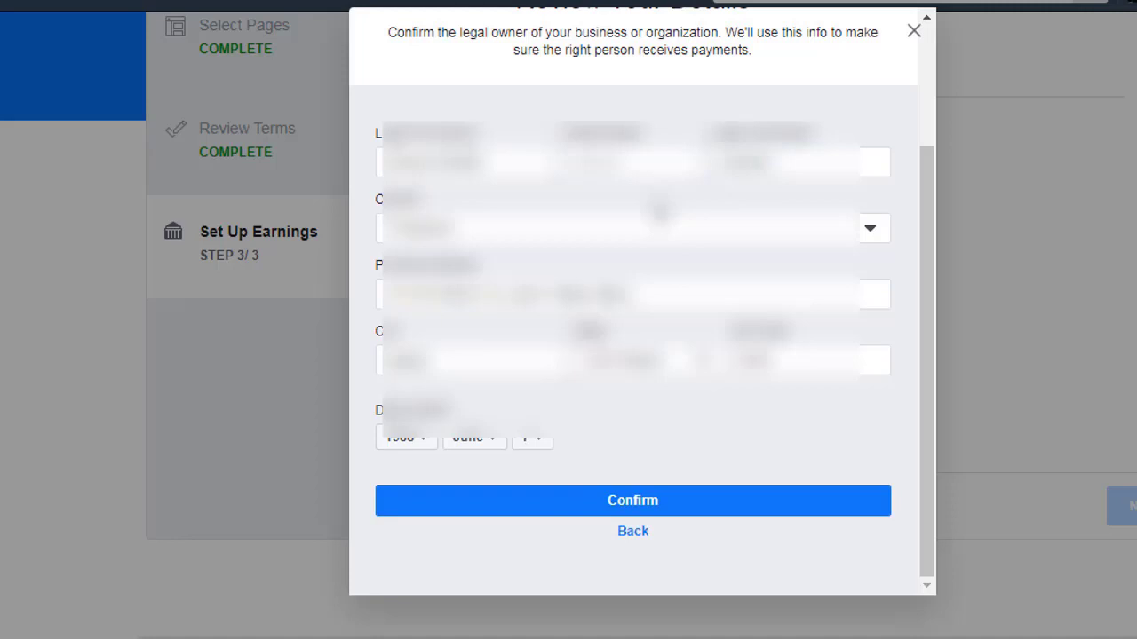
{"action": "left_click", "coordinate": [633, 501]}
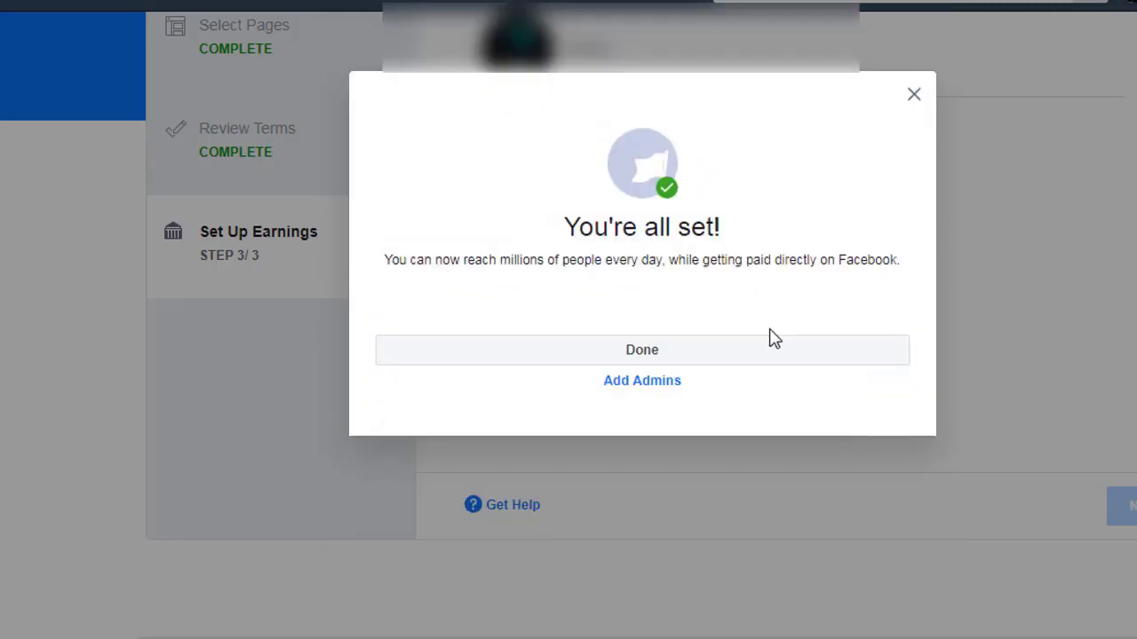
Step: Select a person as another payout account admin, and close the dialog without adding them
{"action": "left_click", "coordinate": [661, 382]}
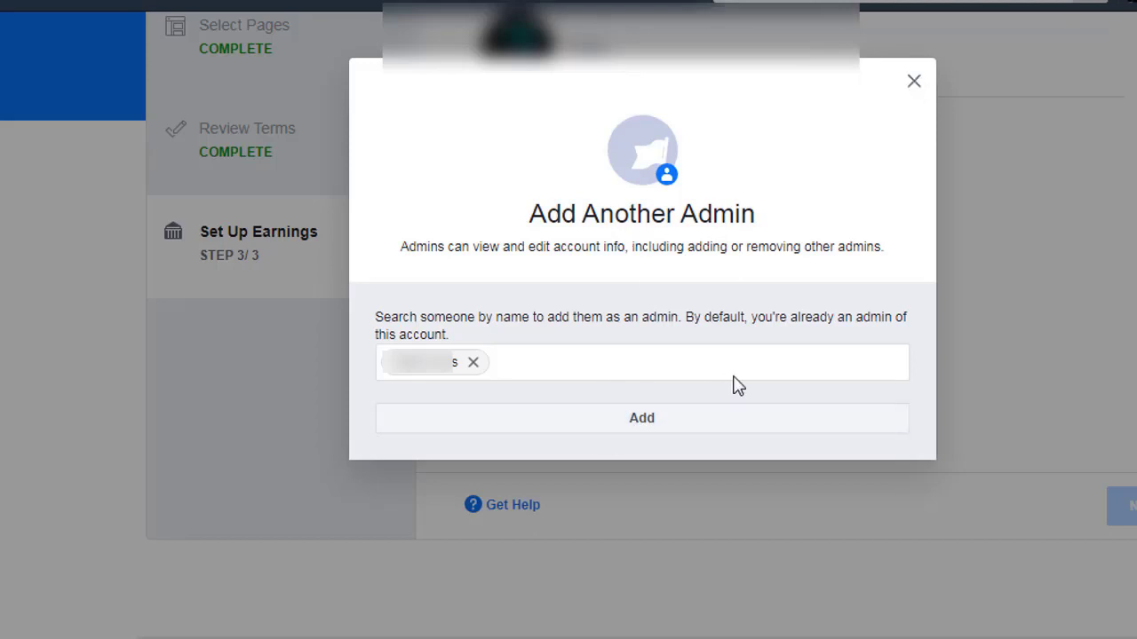
{"action": "left_click", "coordinate": [913, 82]}
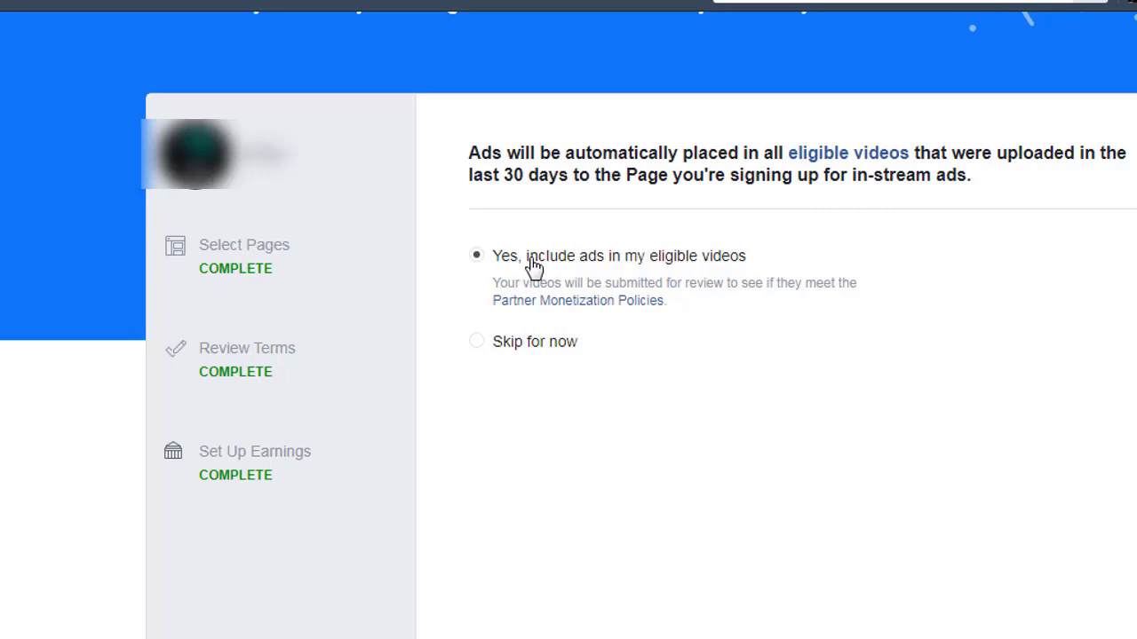
Step: Keep ads included in all eligible videos and submit the videos for monetization review
{"action": "scroll", "coordinate": [924, 373], "scroll_direction": "down", "scroll_amount": 1}
{"action": "scroll", "coordinate": [888, 337], "scroll_direction": "down", "scroll_amount": 2}
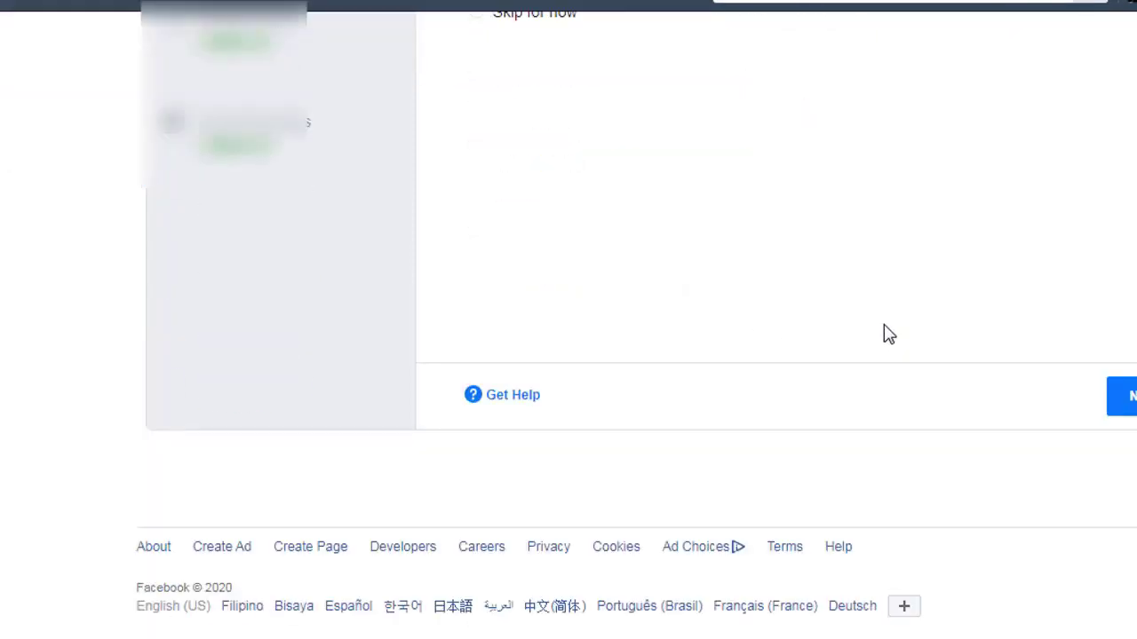
{"action": "scroll", "coordinate": [915, 346], "scroll_direction": "up", "scroll_amount": 1}
{"action": "scroll", "coordinate": [944, 365], "scroll_direction": "down", "scroll_amount": 1}
{"action": "left_click", "coordinate": [1131, 402]}
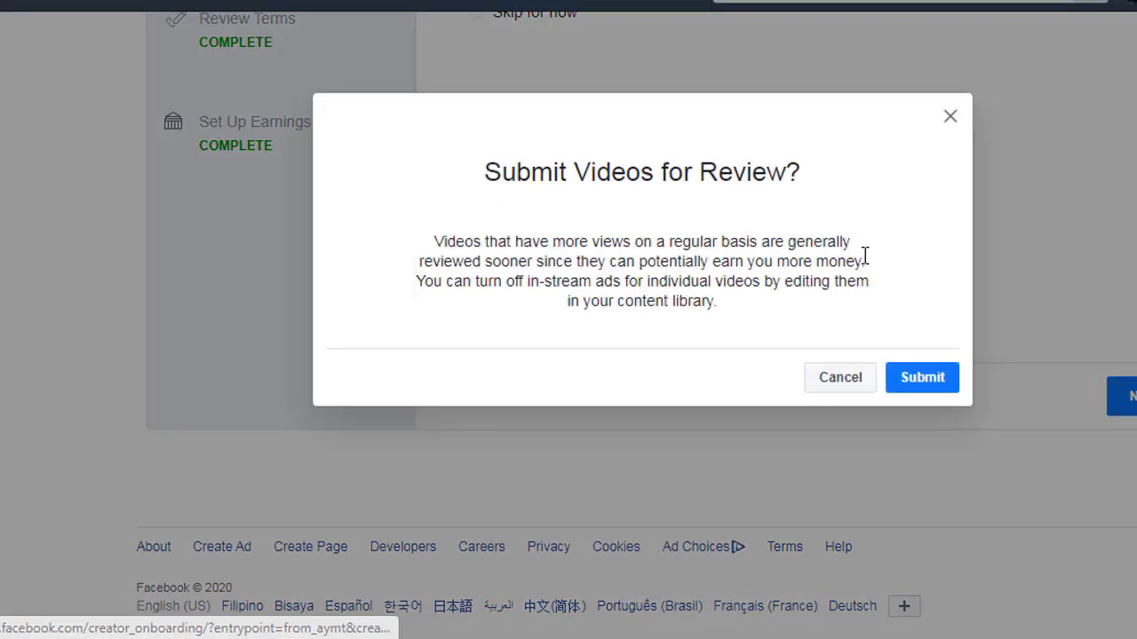
{"action": "left_click", "coordinate": [935, 383]}
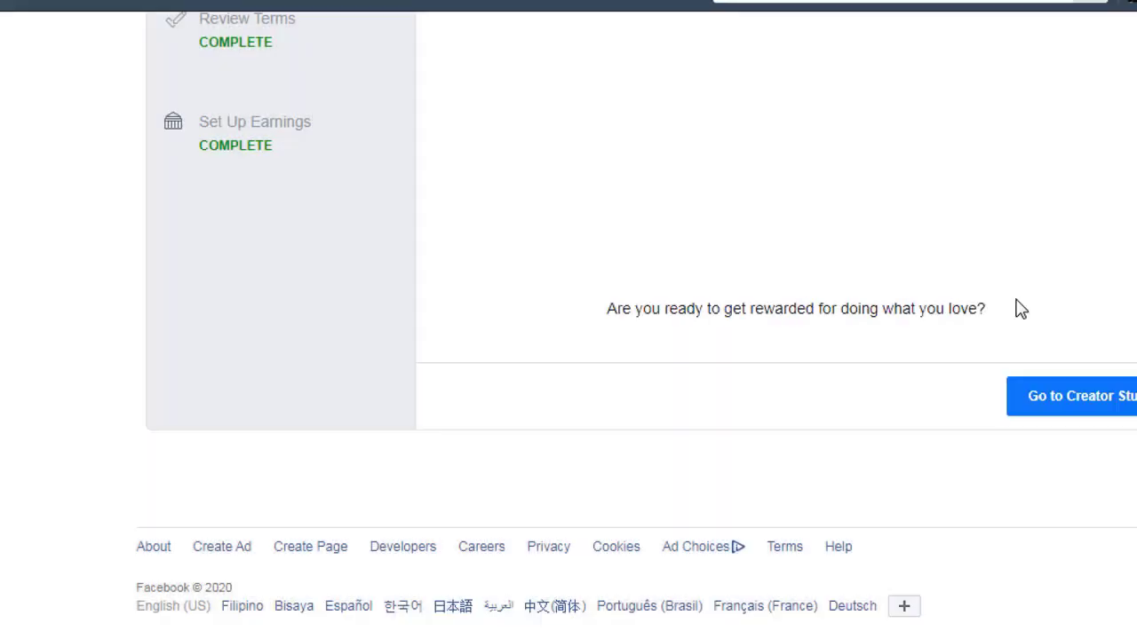
Step: Read what to expect from in-stream ads and continue to Creator Studio
{"action": "scroll", "coordinate": [1021, 309], "scroll_direction": "up", "scroll_amount": 4}
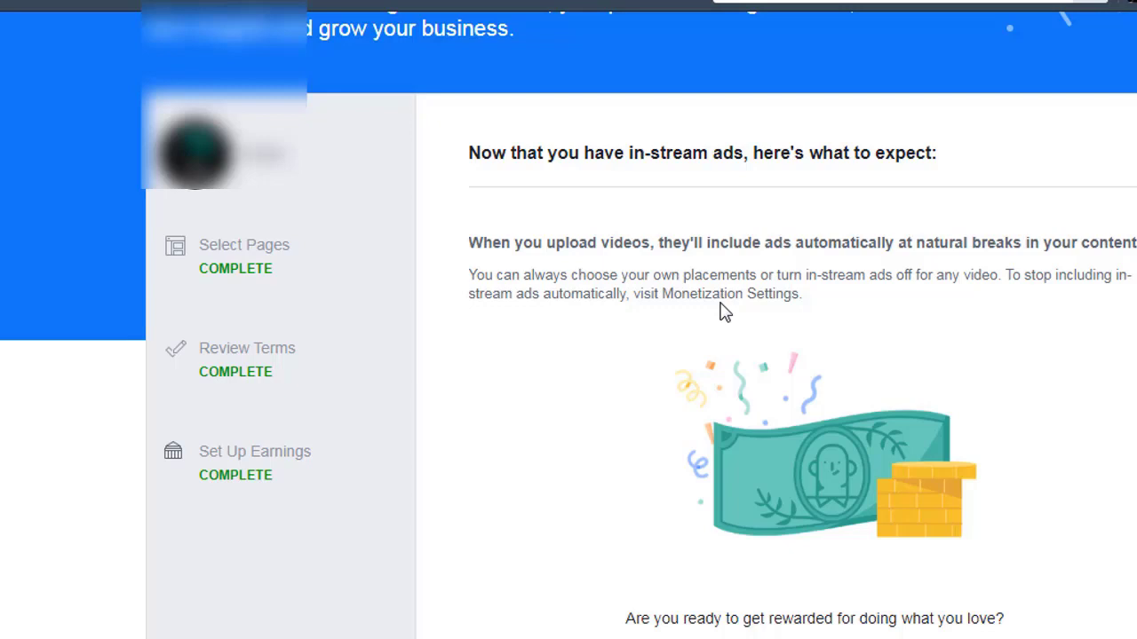
{"action": "scroll", "coordinate": [832, 358], "scroll_direction": "down", "scroll_amount": 1}
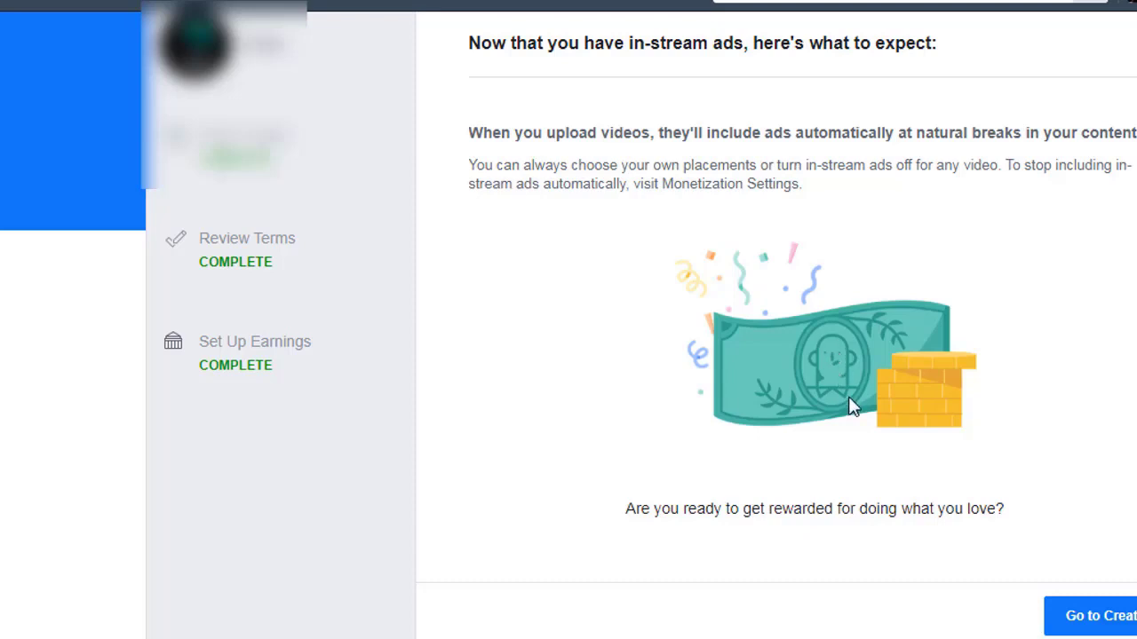
{"action": "scroll", "coordinate": [847, 406], "scroll_direction": "down", "scroll_amount": 1}
{"action": "left_click", "coordinate": [1101, 524]}
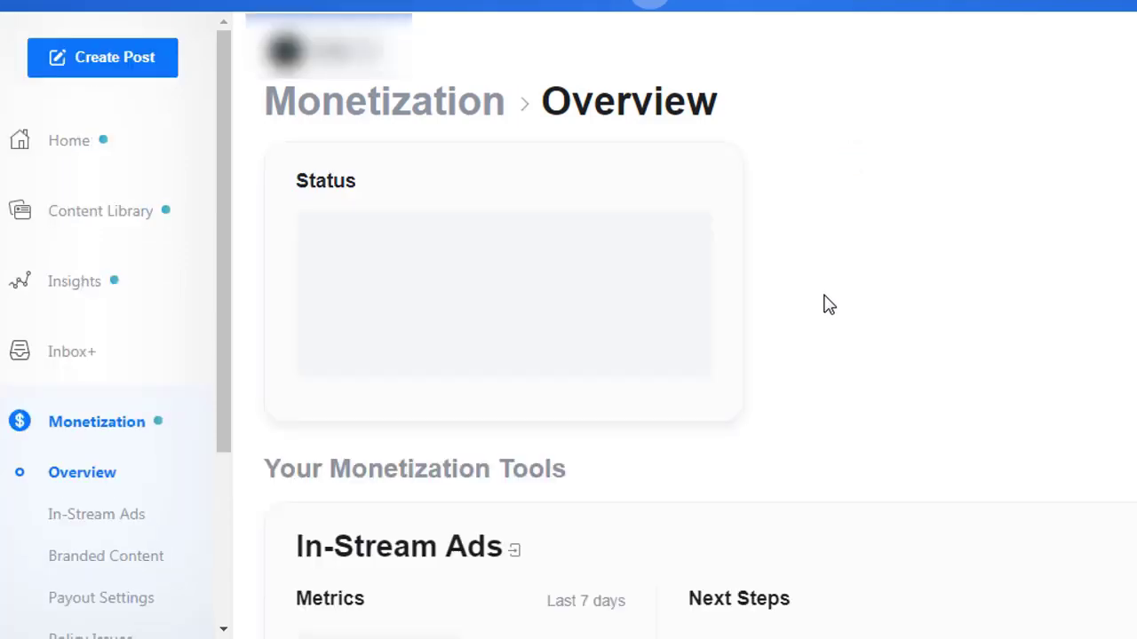
Step: Look through the Monetization overview and open the In-Stream Ads video list
{"action": "scroll", "coordinate": [823, 304], "scroll_direction": "down", "scroll_amount": 4}
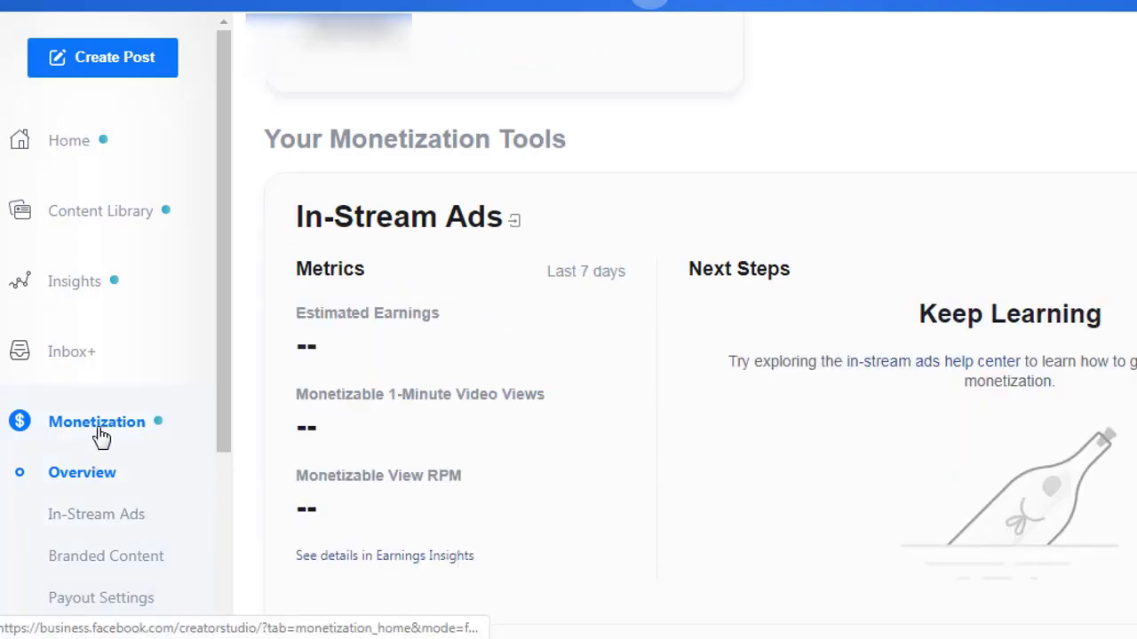
{"action": "left_click", "coordinate": [111, 525]}
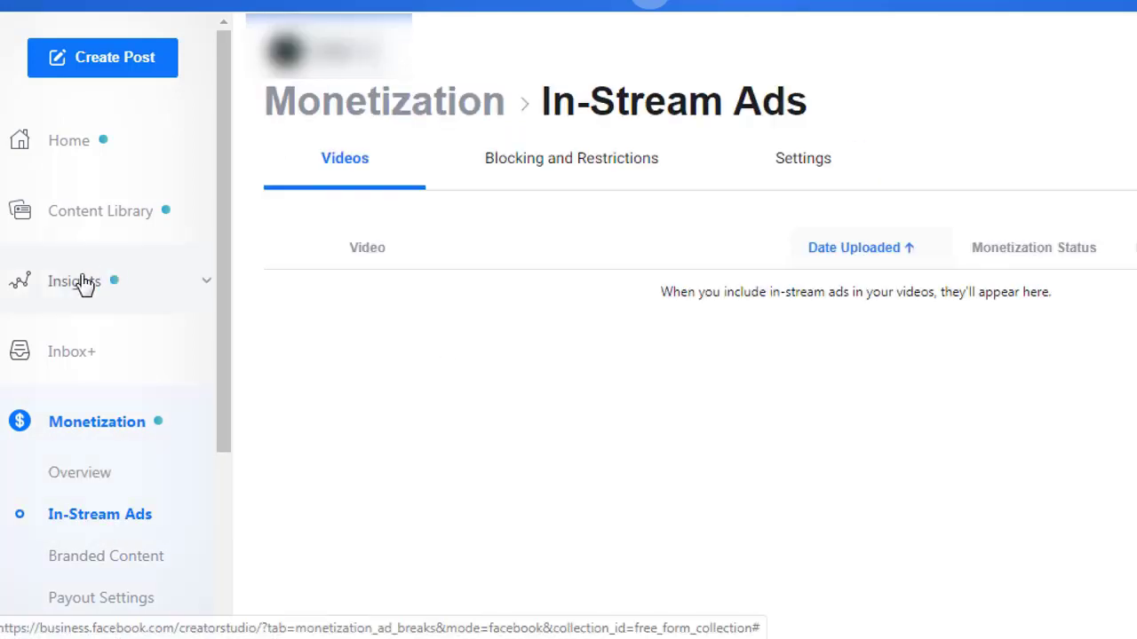
Step: Open the Content Library and browse all of the page's posts
{"action": "left_click", "coordinate": [115, 232]}
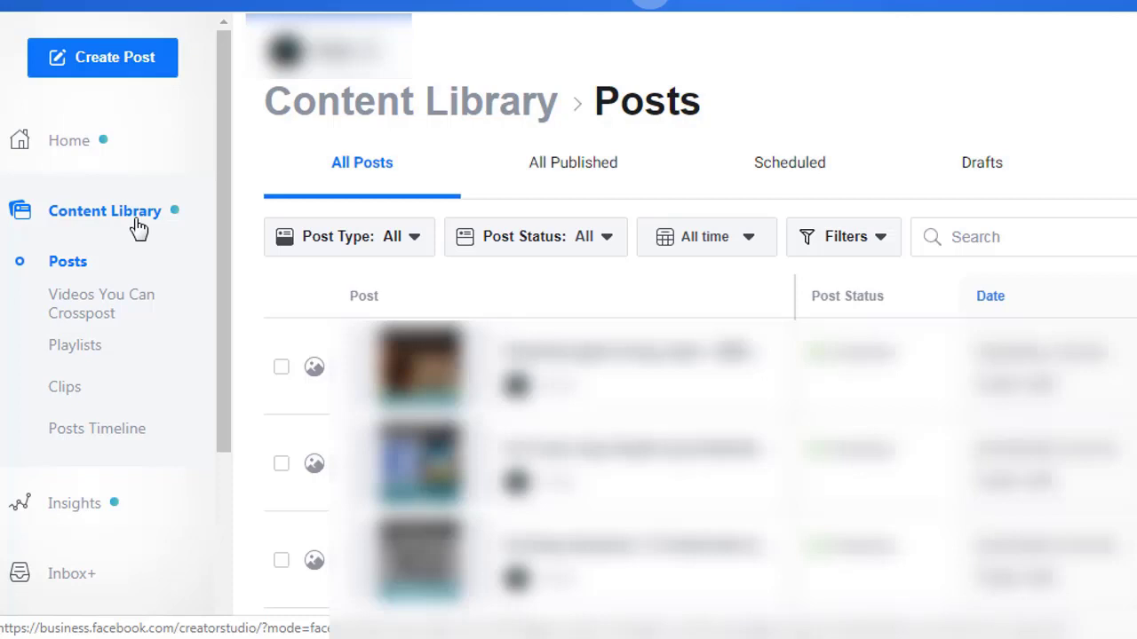
{"action": "scroll", "coordinate": [152, 292], "scroll_direction": "down", "scroll_amount": 3}
{"action": "scroll", "coordinate": [155, 293], "scroll_direction": "up", "scroll_amount": 3}
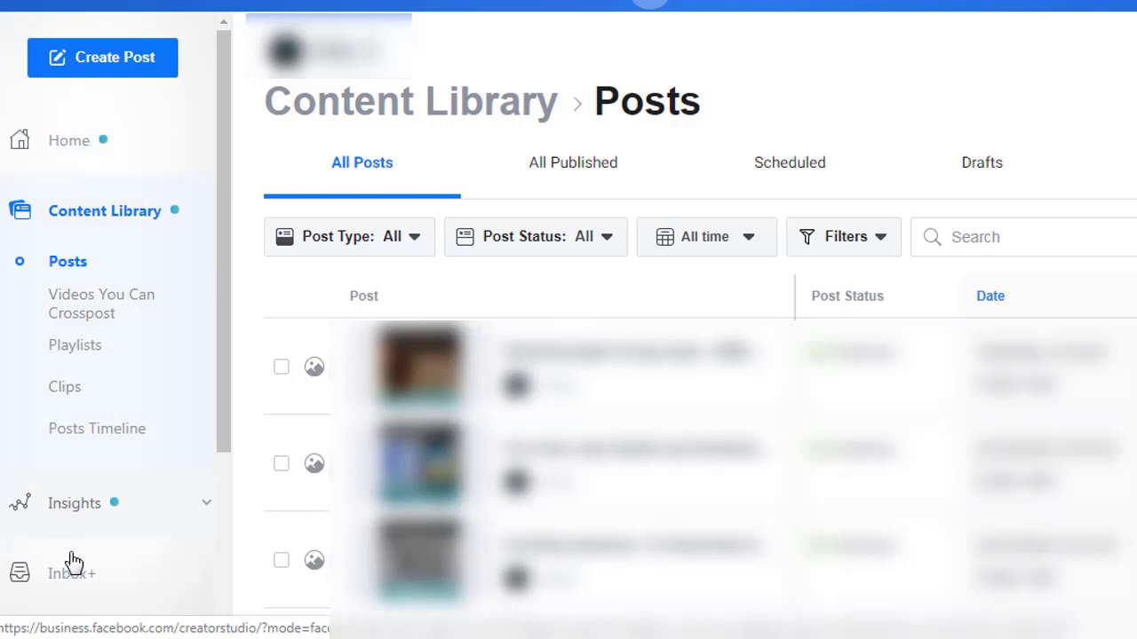
Step: Return to the Monetization overview and examine the in-stream ads metrics and other monetization tools
{"action": "scroll", "coordinate": [133, 355], "scroll_direction": "down", "scroll_amount": 3}
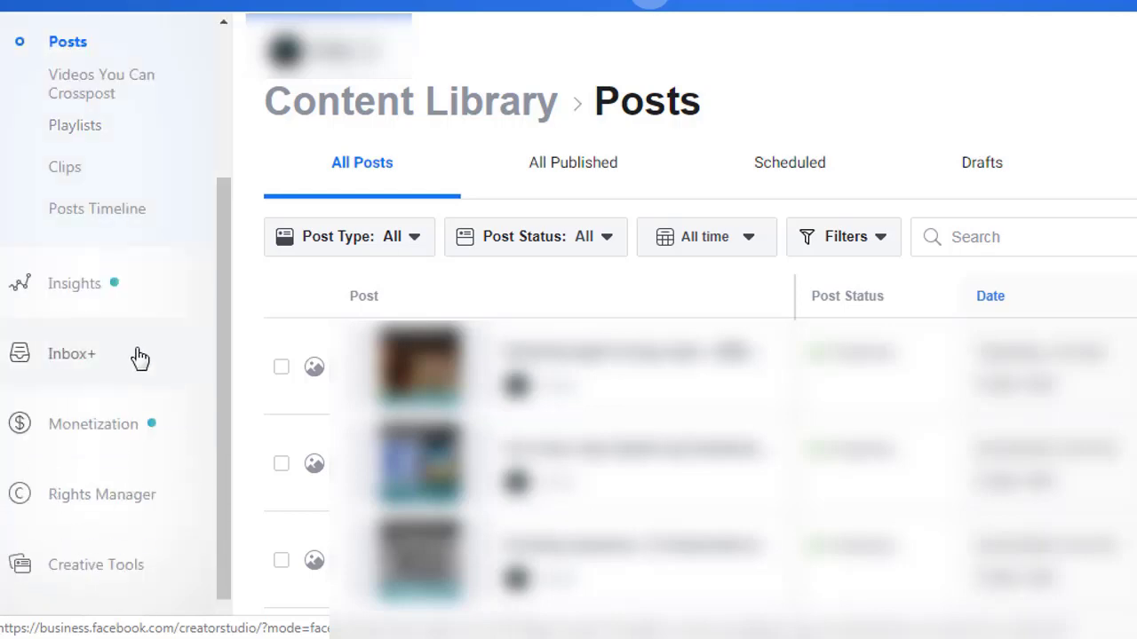
{"action": "left_click", "coordinate": [89, 439]}
{"action": "scroll", "coordinate": [1004, 317], "scroll_direction": "down", "scroll_amount": 5}
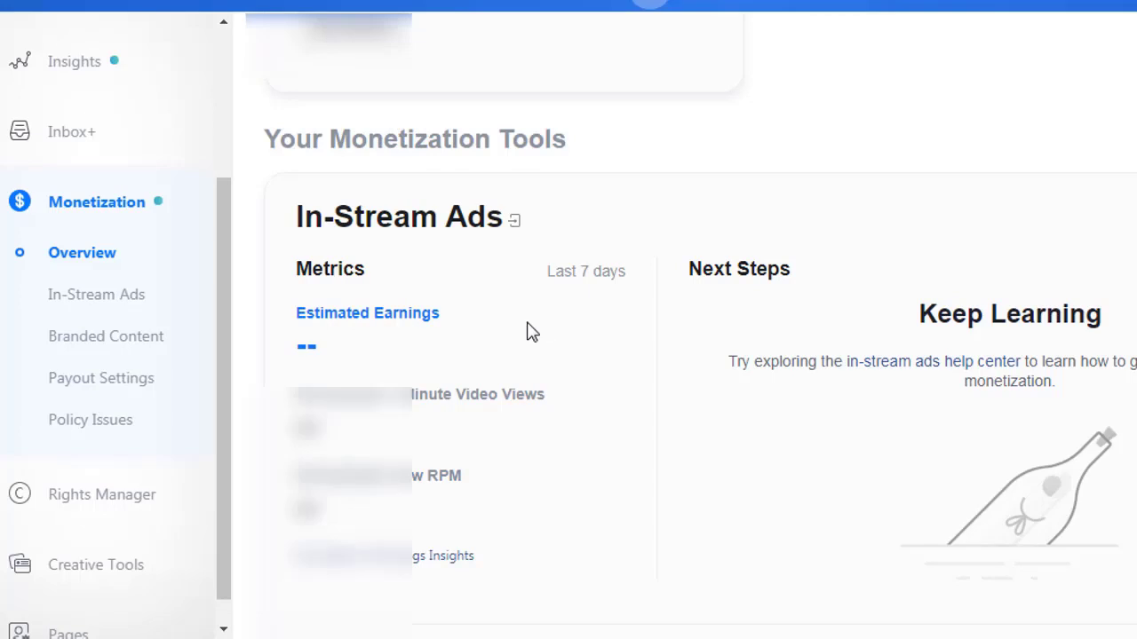
{"action": "scroll", "coordinate": [527, 333], "scroll_direction": "down", "scroll_amount": 2}
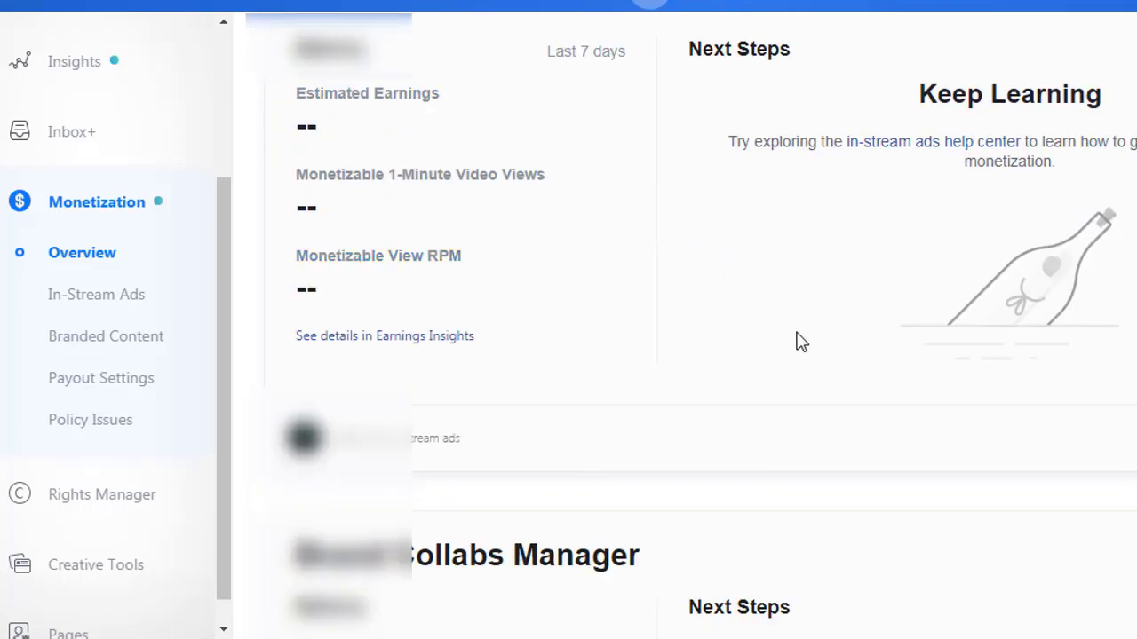
Step: View the page's monetization Policy Issues and its Payout Settings
{"action": "left_click", "coordinate": [89, 423]}
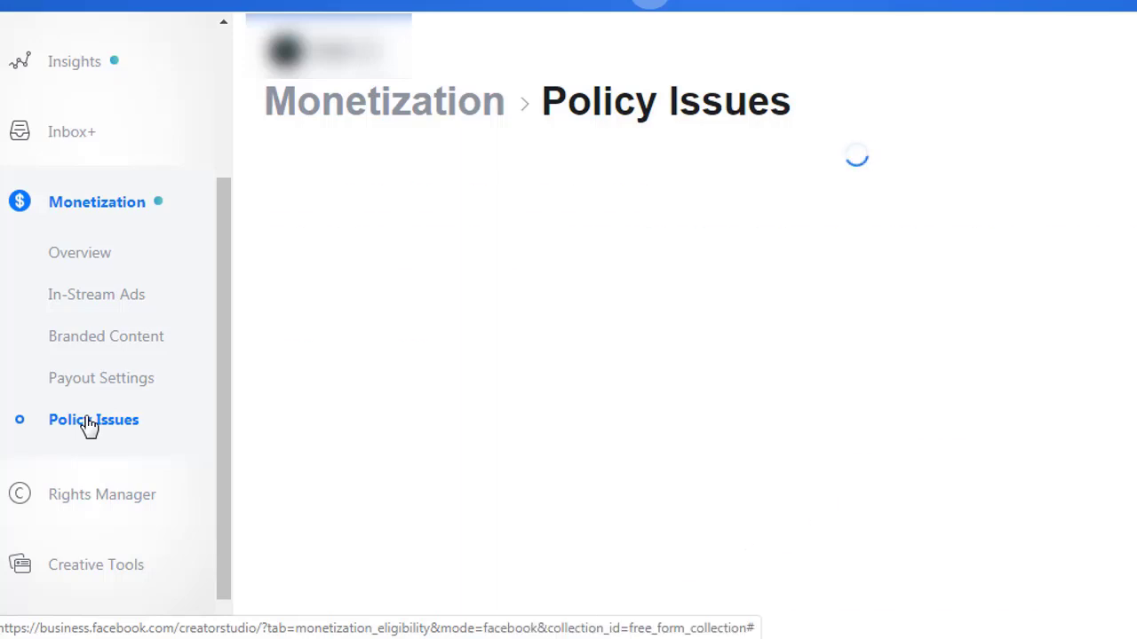
{"action": "left_click", "coordinate": [92, 391]}
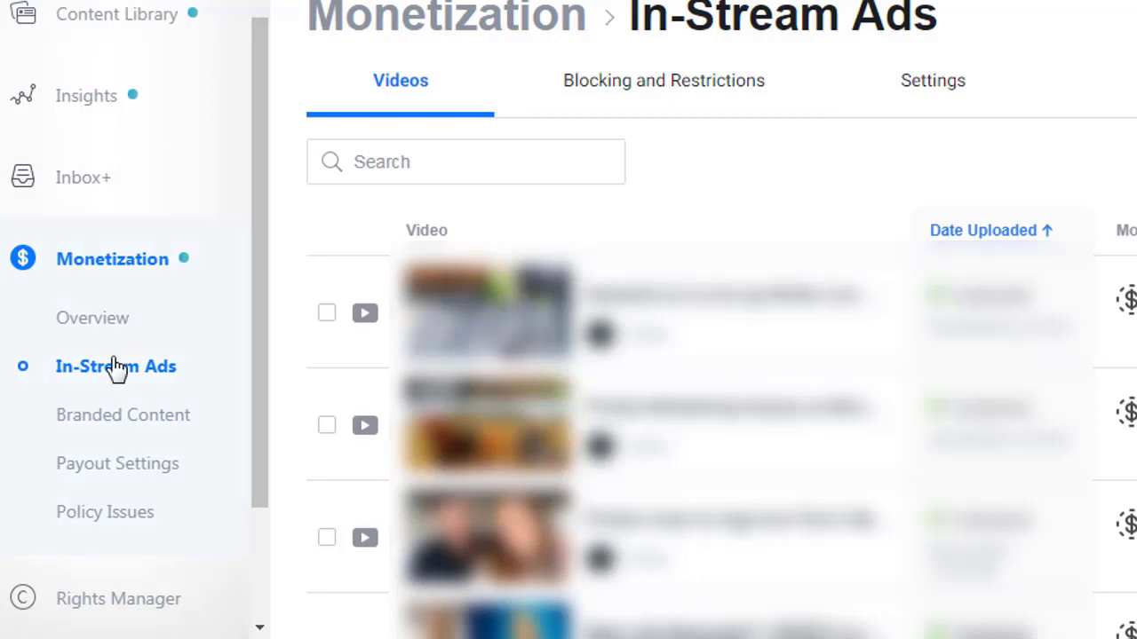
Step: Open the page's in-stream ads settings and turn on Earnings Insights Access for the listed person
{"action": "left_click", "coordinate": [932, 84]}
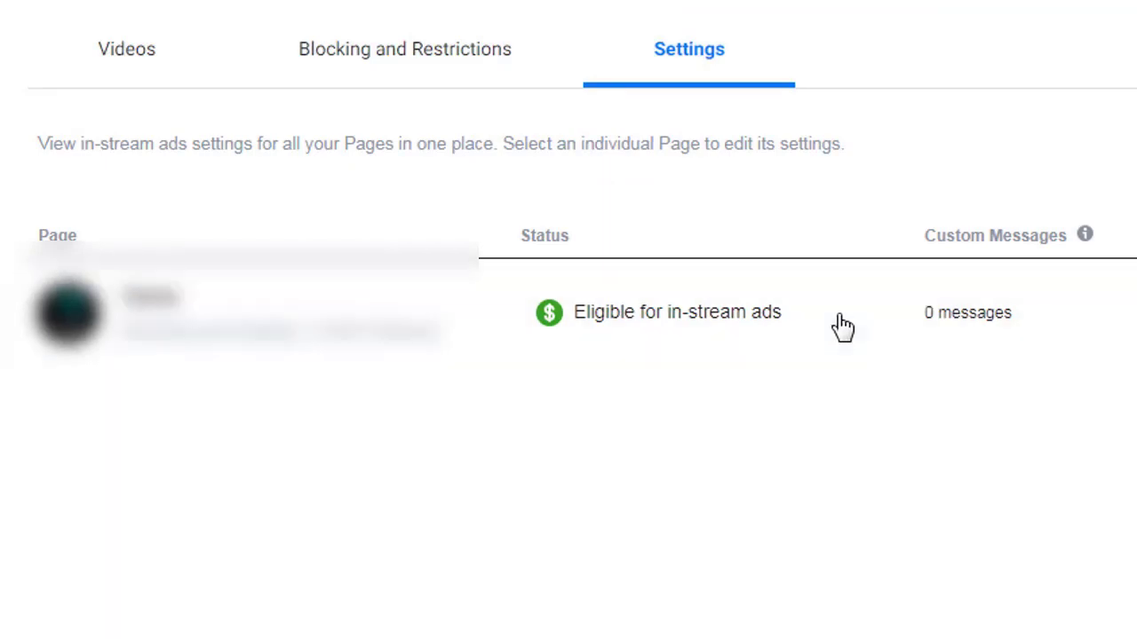
{"action": "left_click", "coordinate": [842, 327]}
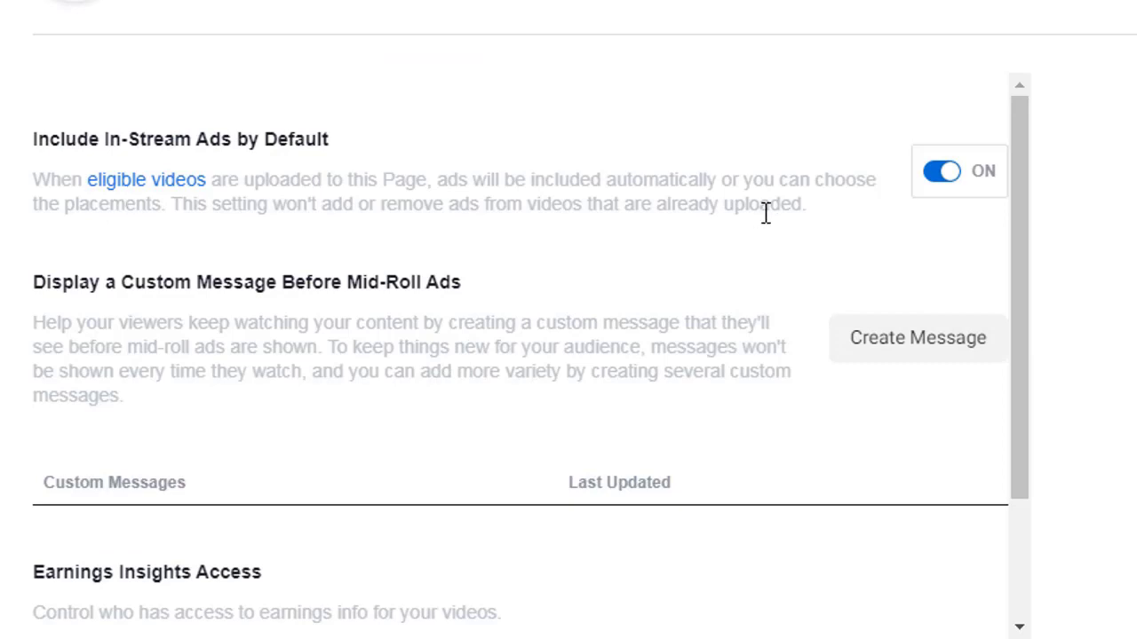
{"action": "scroll", "coordinate": [602, 228], "scroll_direction": "down", "scroll_amount": 2}
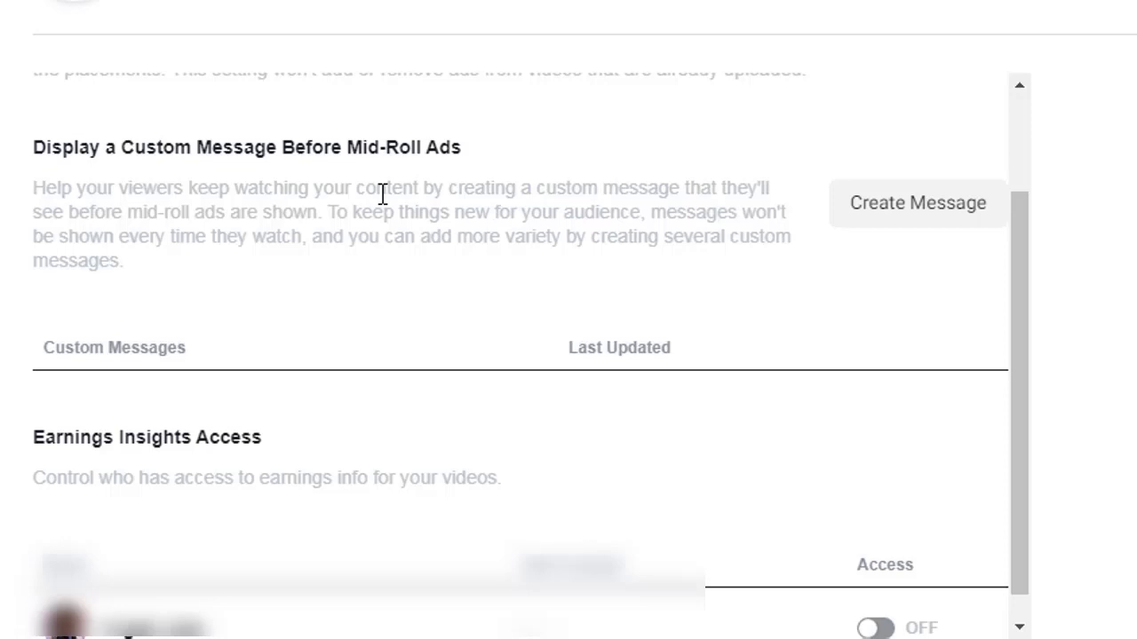
{"action": "scroll", "coordinate": [681, 180], "scroll_direction": "down", "scroll_amount": 1}
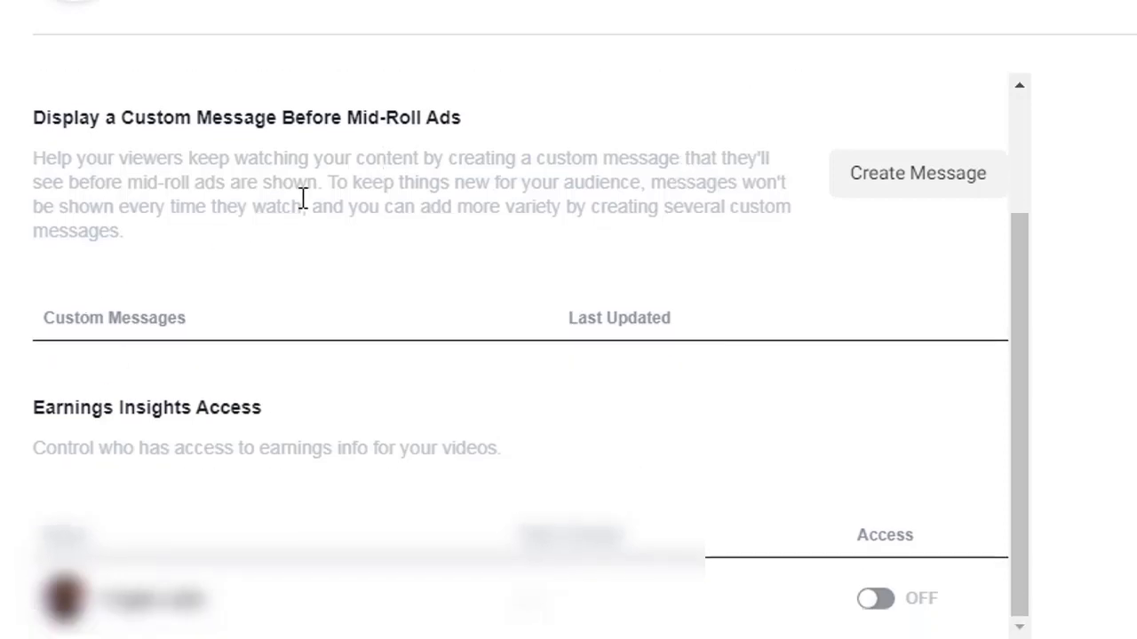
{"action": "left_click", "coordinate": [871, 602]}
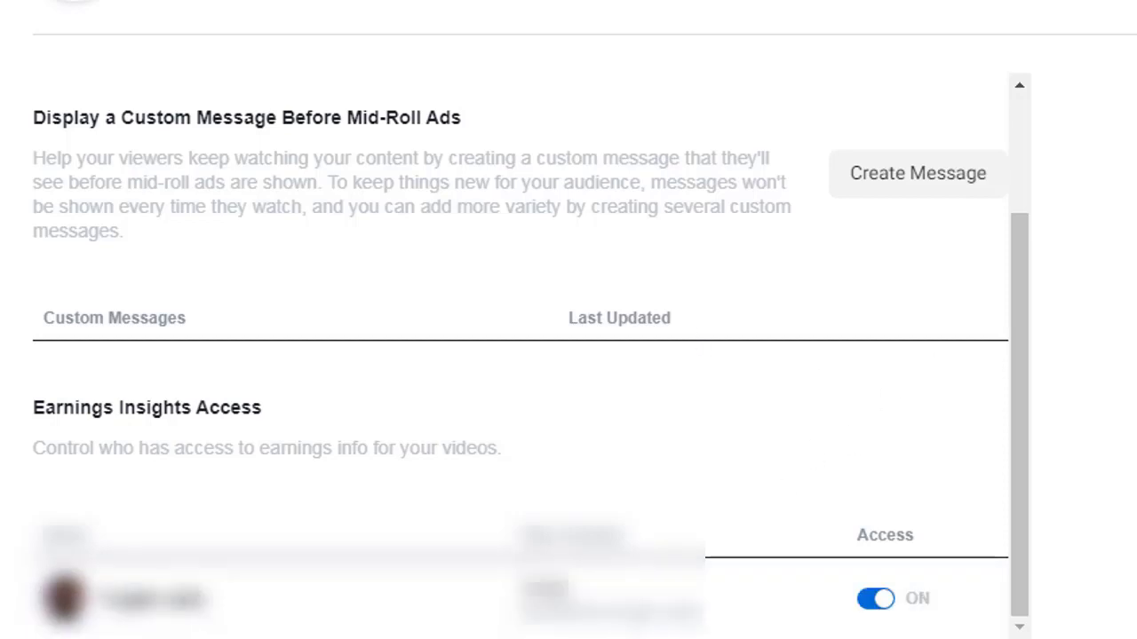
{"action": "left_click_drag", "start_coordinate": [1027, 292], "coordinate": [1023, 433]}
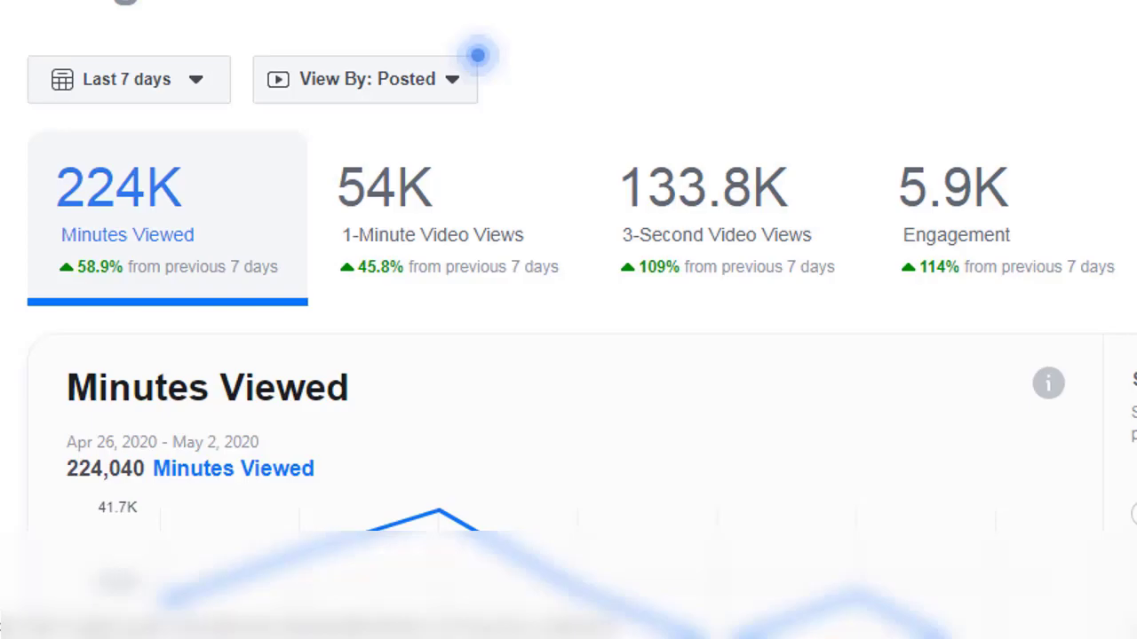
Step: Examine the video performance insights, including minutes viewed, video views and engagement
{"action": "scroll", "coordinate": [857, 60], "scroll_direction": "down", "scroll_amount": 2}
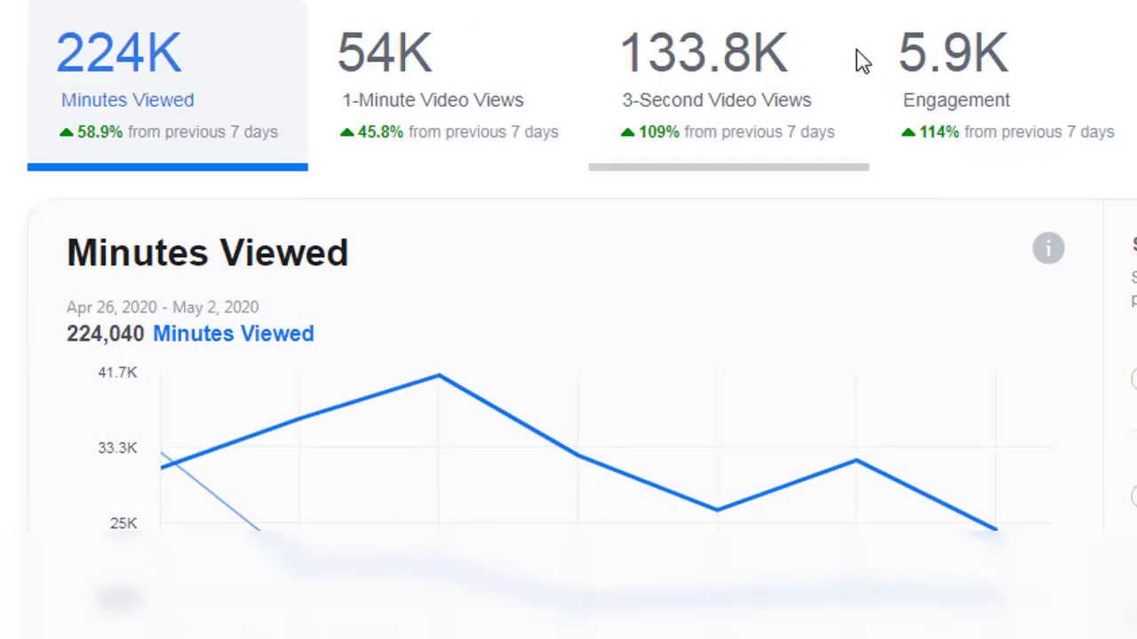
{"action": "scroll", "coordinate": [861, 62], "scroll_direction": "down", "scroll_amount": 6}
{"action": "scroll", "coordinate": [861, 62], "scroll_direction": "up", "scroll_amount": 8}
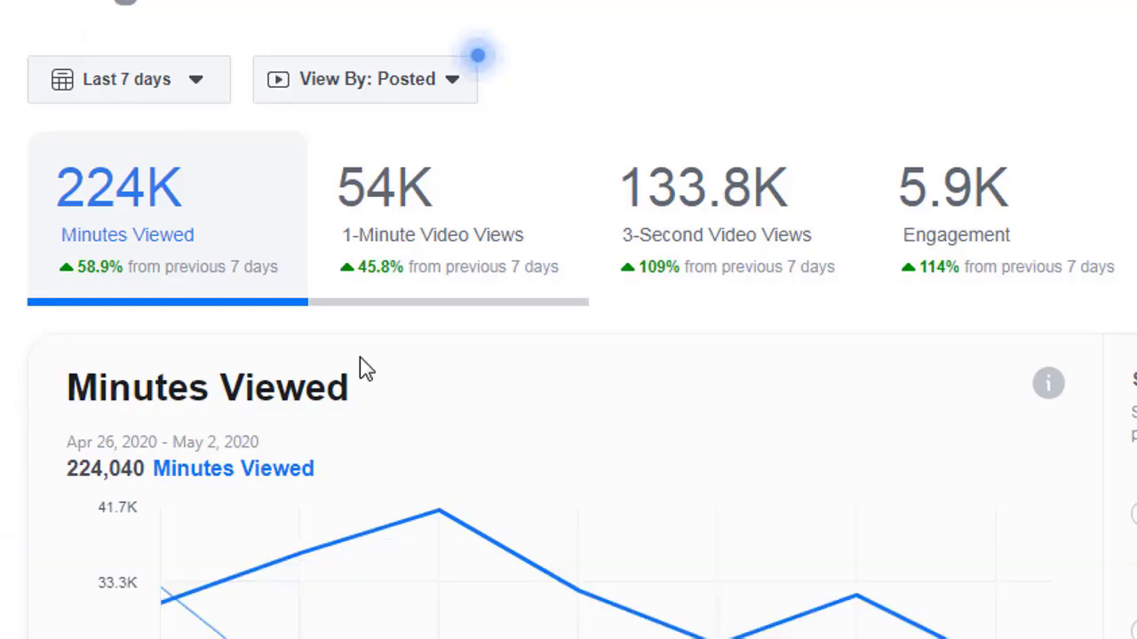
Step: Open the earnings insights and examine estimated earnings, monetizable view RPM and monetizable 1-minute video views
{"action": "left_click", "coordinate": [422, 2]}
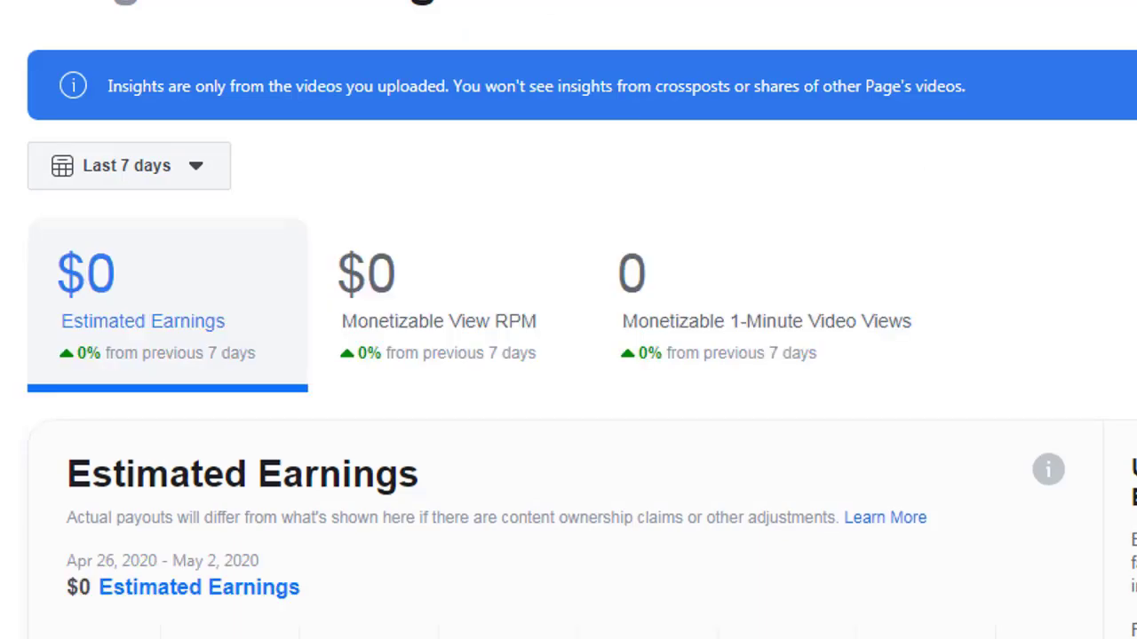
{"action": "scroll", "coordinate": [752, 10], "scroll_direction": "down", "scroll_amount": 3}
{"action": "scroll", "coordinate": [751, 10], "scroll_direction": "up", "scroll_amount": 3}
{"action": "scroll", "coordinate": [837, 195], "scroll_direction": "down", "scroll_amount": 3}
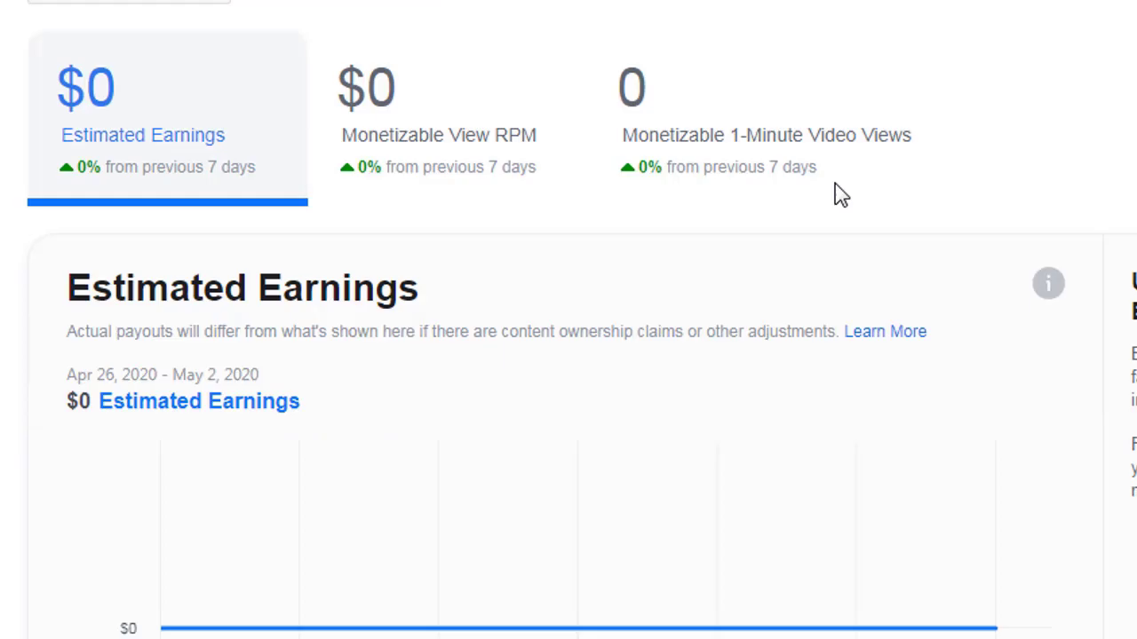
{"action": "scroll", "coordinate": [906, 73], "scroll_direction": "up", "scroll_amount": 2}
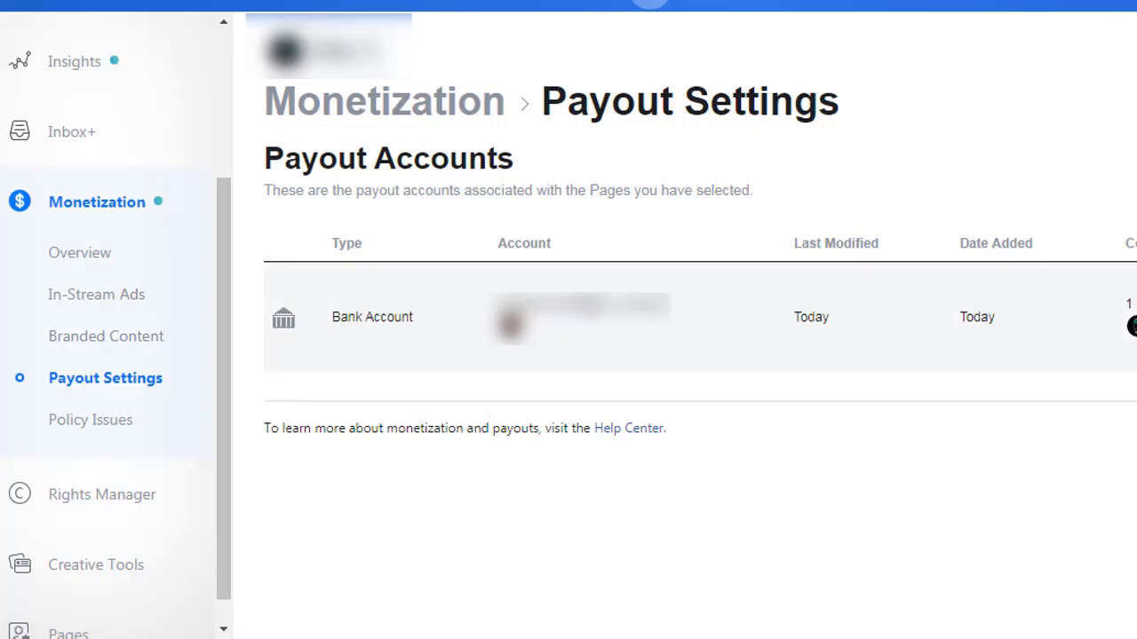
{"action": "scroll", "coordinate": [224, 178], "scroll_direction": "up", "scroll_amount": 2}
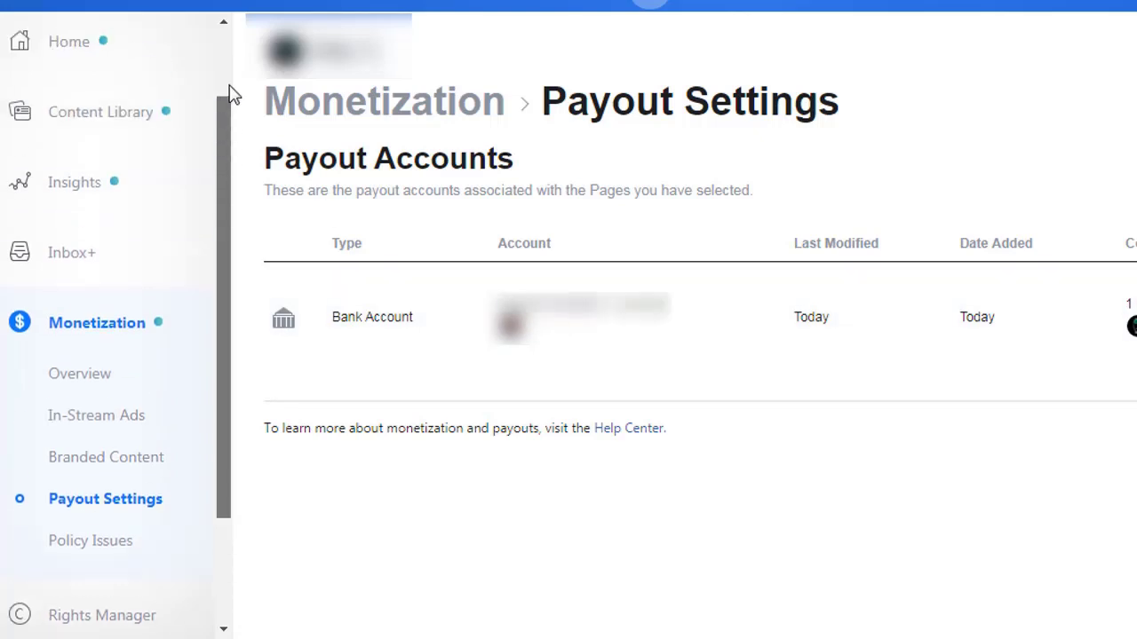
{"action": "scroll", "coordinate": [228, 133], "scroll_direction": "down", "scroll_amount": 1}
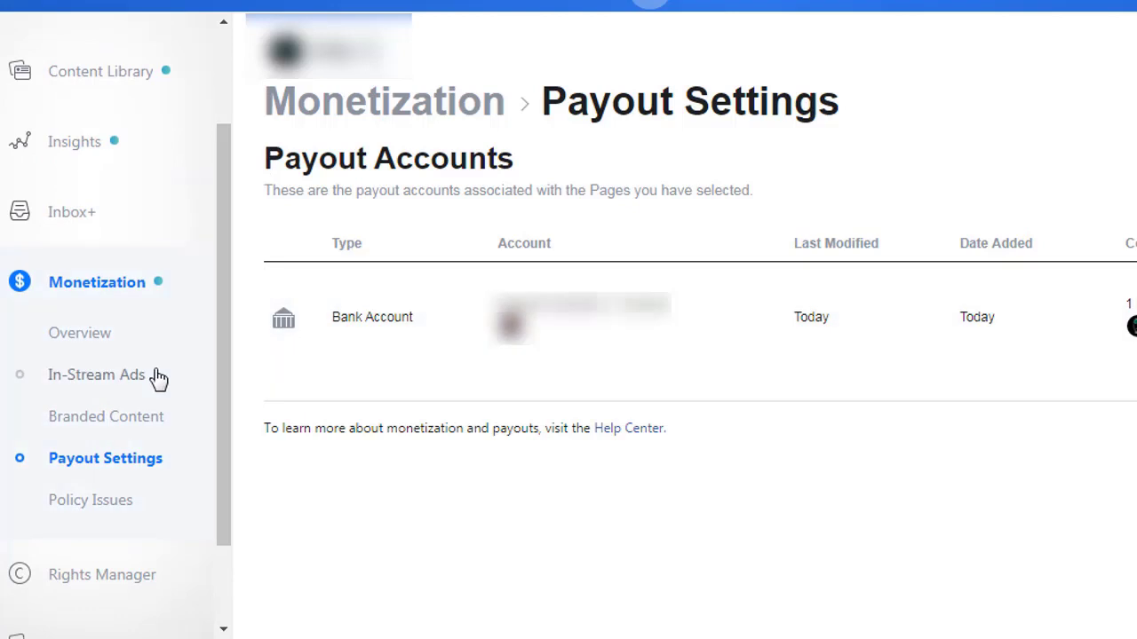